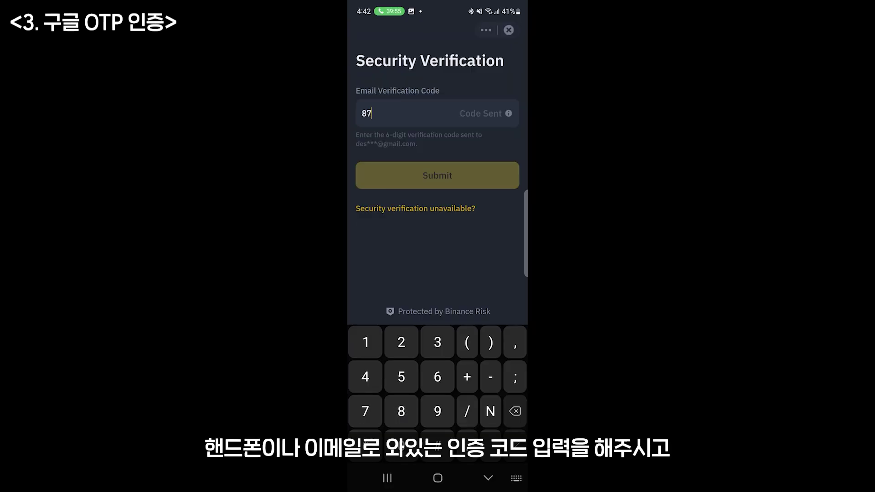
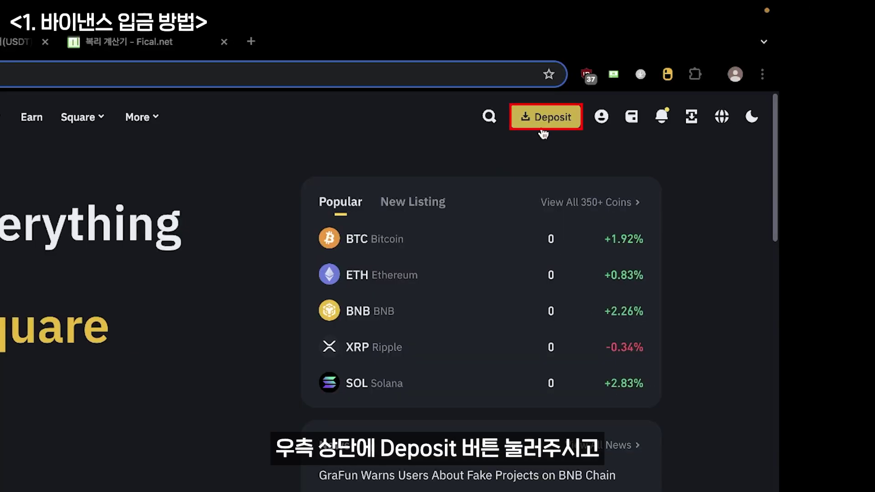
Step: Go to Deposit Crypto and search for USDT as the coin
{"action": "left_click", "coordinate": [545, 126]}
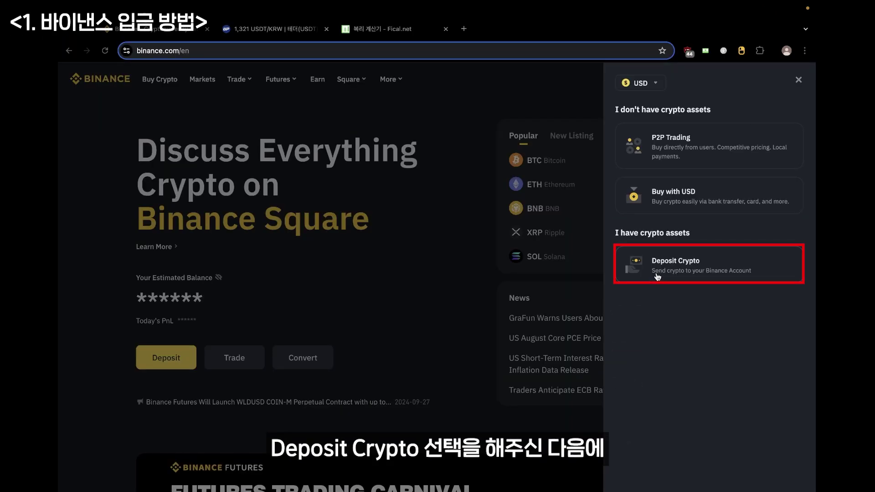
{"action": "left_click", "coordinate": [658, 274]}
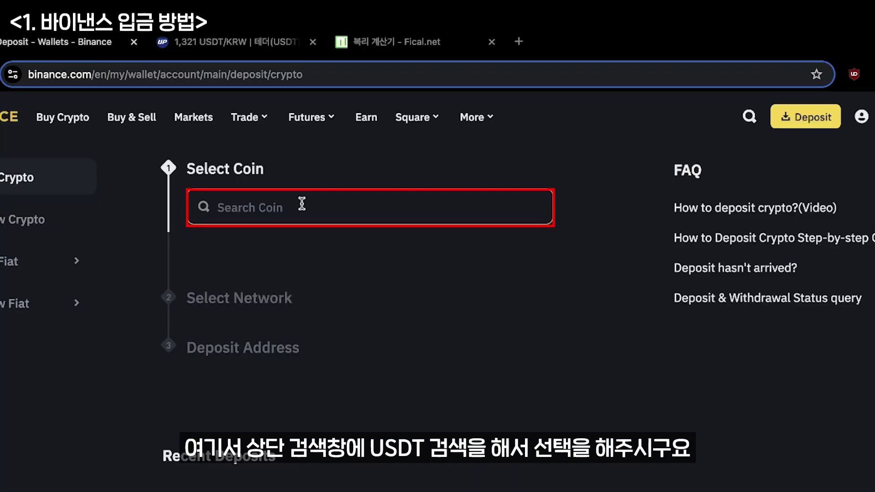
{"action": "left_click", "coordinate": [320, 138]}
{"action": "type", "text": "usdt"}
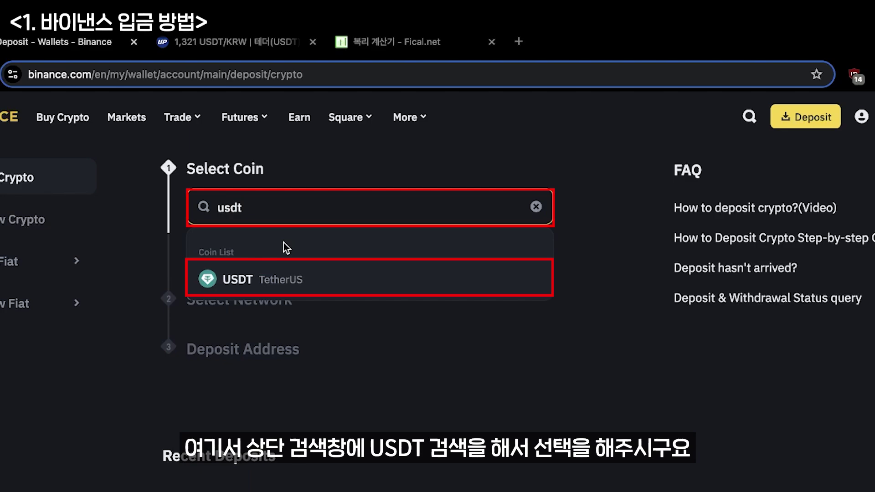
Step: Pick USDT on the TRX Tron (TRC20) network, copy its deposit address, then go to Upbit
{"action": "left_click", "coordinate": [251, 280]}
{"action": "left_click", "coordinate": [234, 304]}
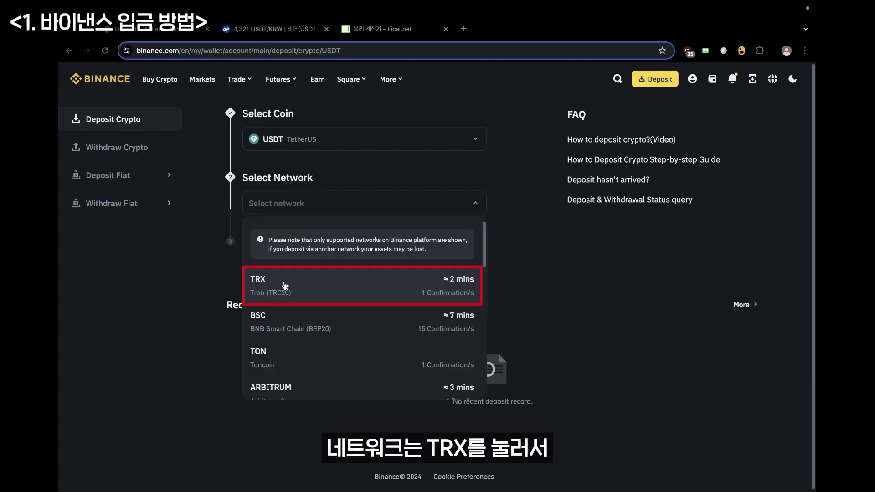
{"action": "left_click", "coordinate": [285, 286]}
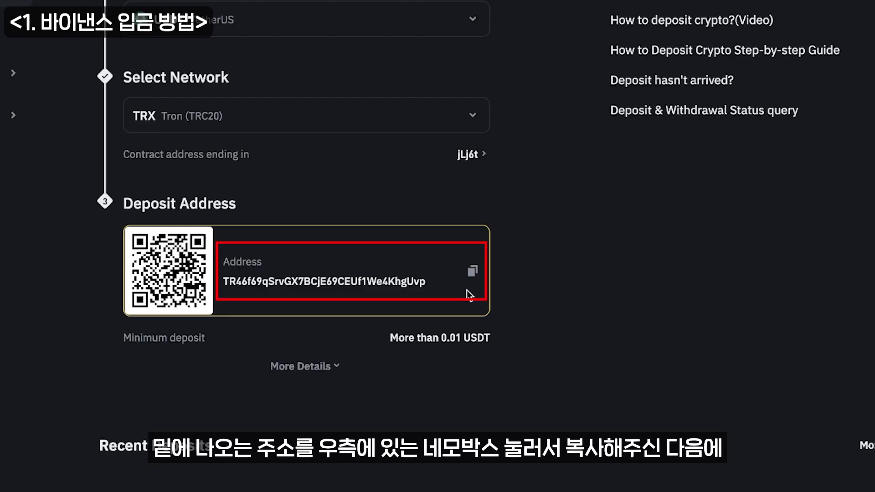
{"action": "left_click", "coordinate": [473, 275]}
{"action": "left_click", "coordinate": [276, 29]}
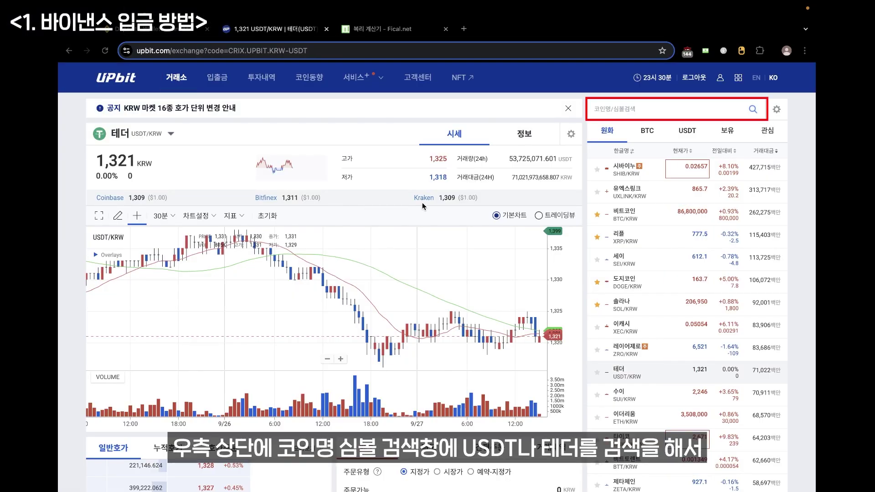
Step: Search 'usdt' and open the 테더 (Tether) row on the 입출금 deposits/withdrawals page
{"action": "left_click", "coordinate": [629, 112]}
{"action": "type", "text": "ua"}
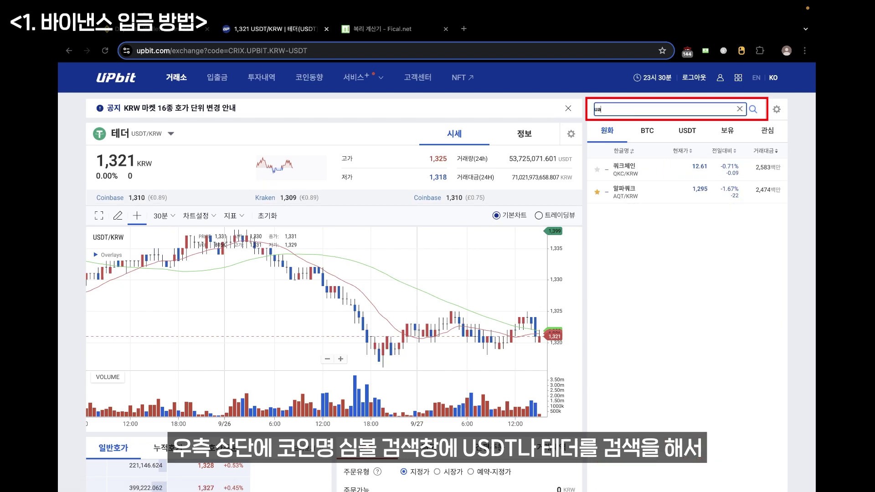
{"action": "key", "text": "BackSpace"}
{"action": "type", "text": "sdt"}
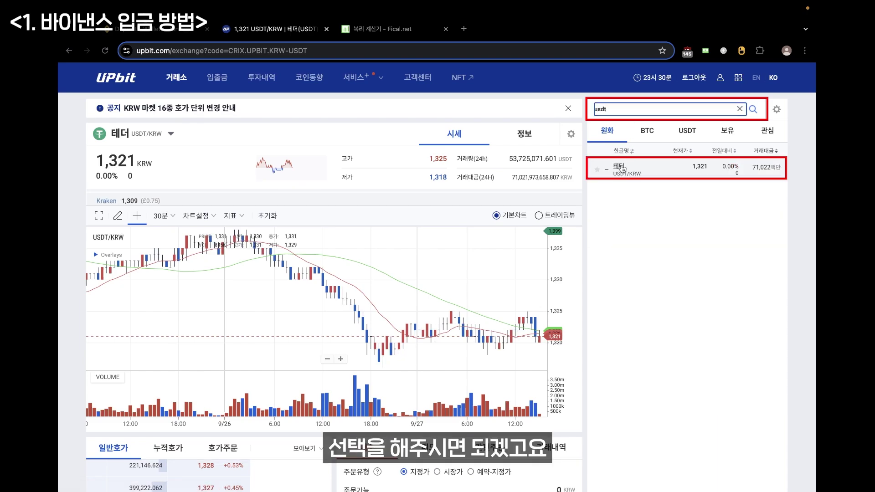
{"action": "scroll", "coordinate": [660, 298], "scroll_direction": "down", "scroll_amount": 5}
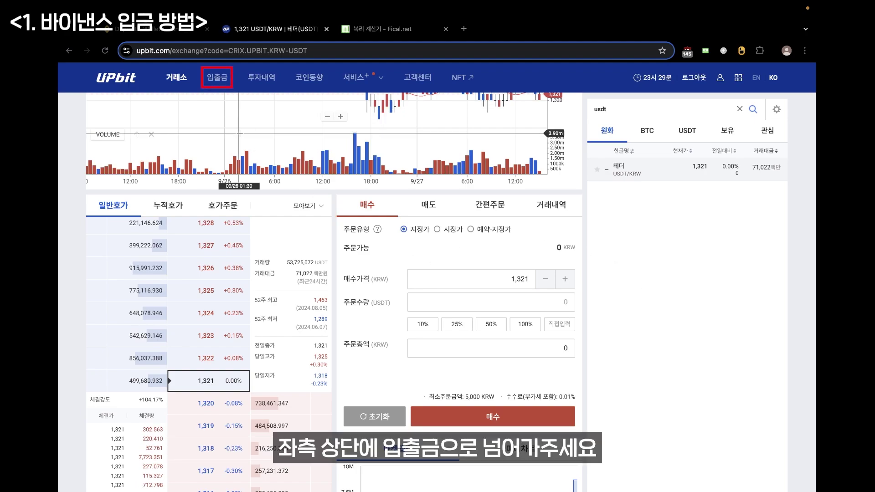
{"action": "left_click", "coordinate": [224, 77]}
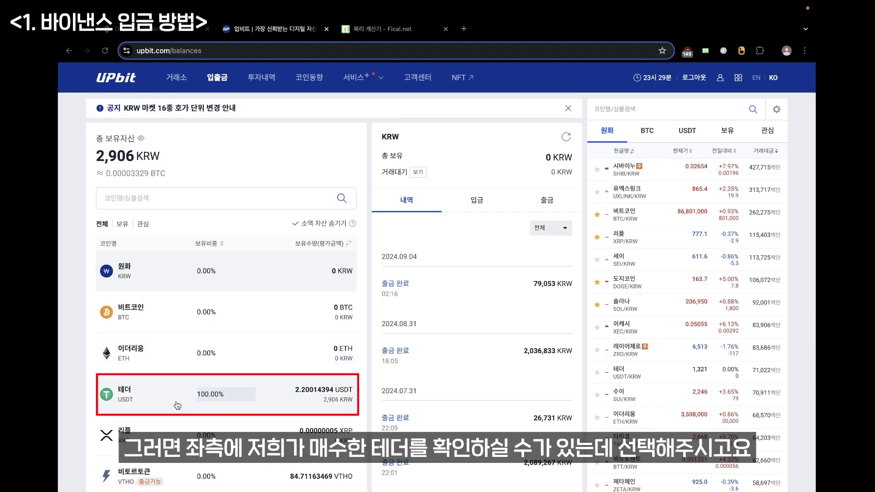
{"action": "left_click", "coordinate": [177, 405]}
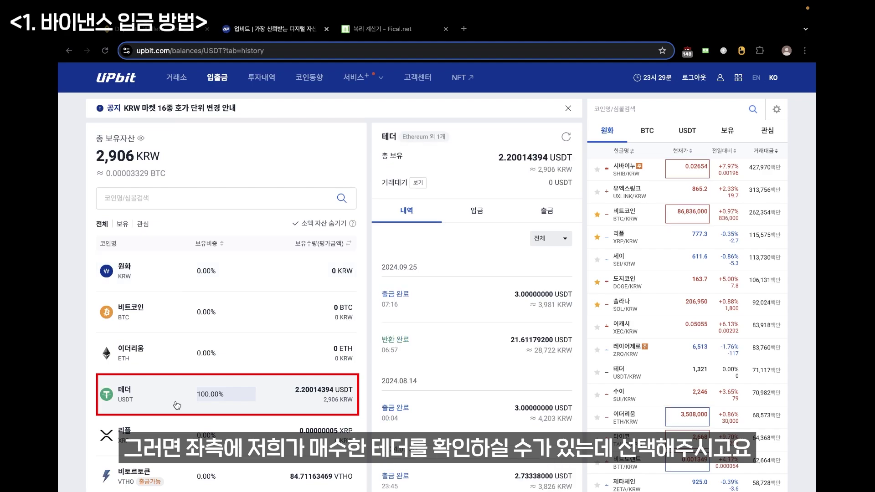
Step: Start a Tether withdrawal for the maximum 2.200143 USDT on the Tron network
{"action": "left_click", "coordinate": [549, 211]}
{"action": "left_click", "coordinate": [552, 395]}
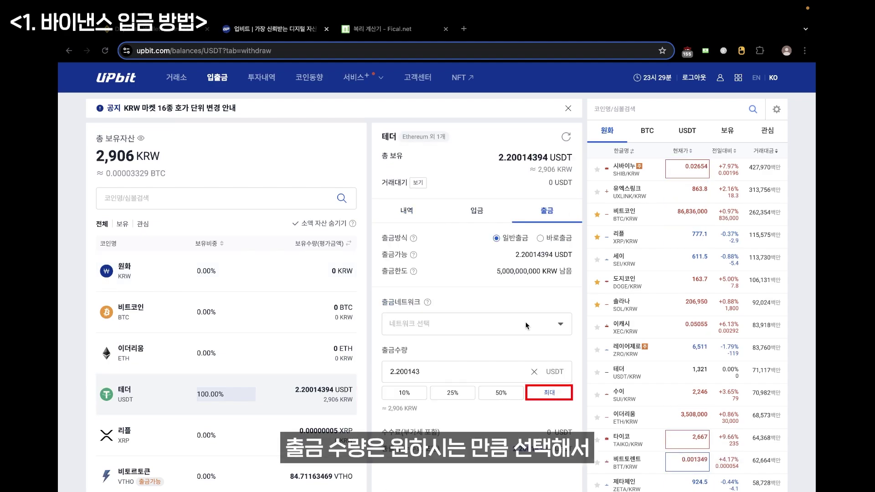
{"action": "left_click", "coordinate": [526, 324]}
{"action": "left_click", "coordinate": [483, 369]}
{"action": "scroll", "coordinate": [483, 388], "scroll_direction": "down", "scroll_amount": 3}
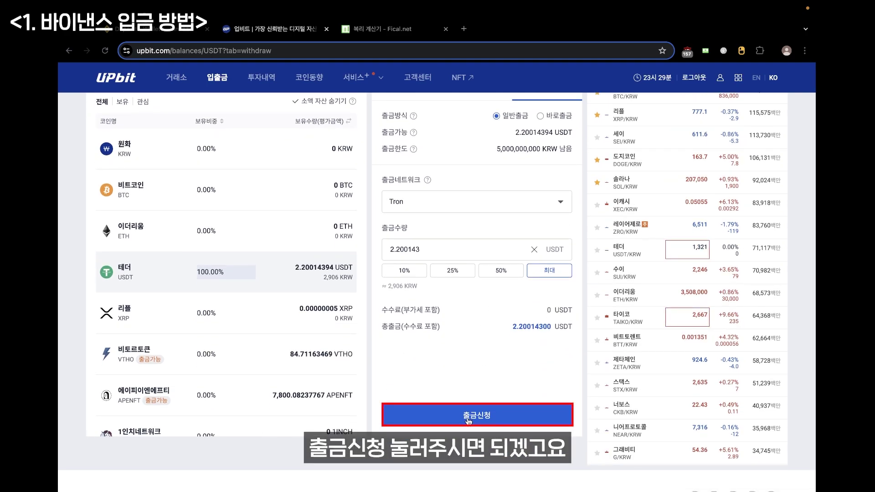
{"action": "left_click", "coordinate": [482, 414]}
{"action": "left_click", "coordinate": [498, 342]}
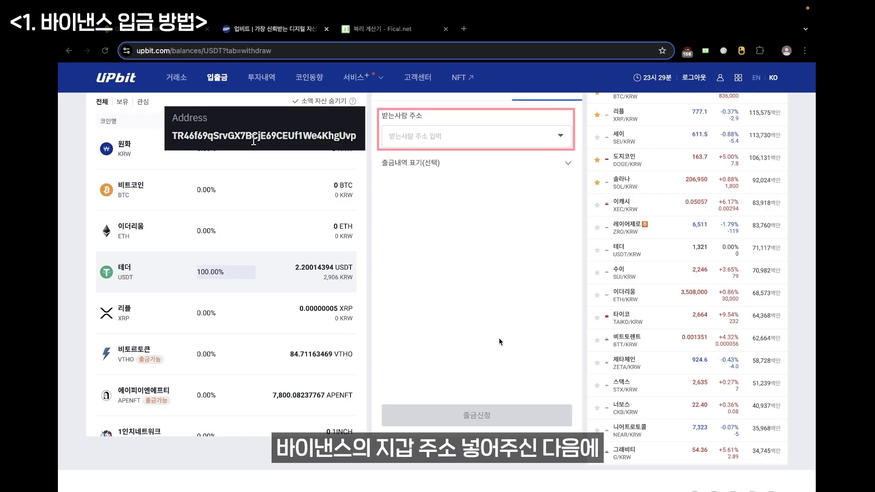
Step: Paste the Binance address, submit 출금신청, answer 아니요, and start 2채널 인증
{"action": "left_click", "coordinate": [455, 136]}
{"action": "key", "text": "ctrl+v"}
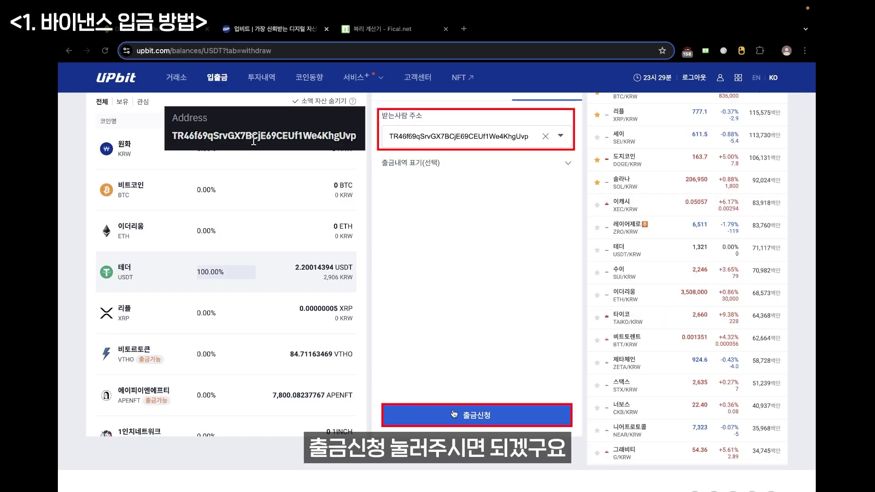
{"action": "left_click", "coordinate": [452, 421]}
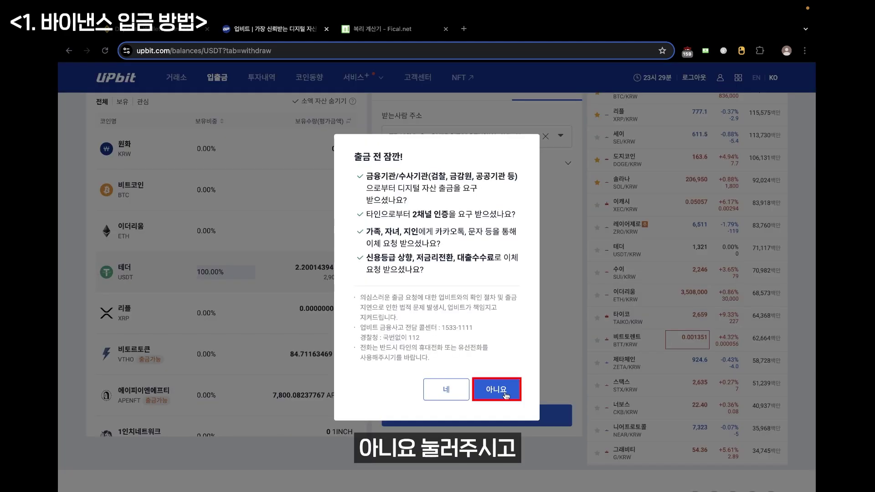
{"action": "left_click", "coordinate": [505, 395]}
{"action": "left_click", "coordinate": [482, 412]}
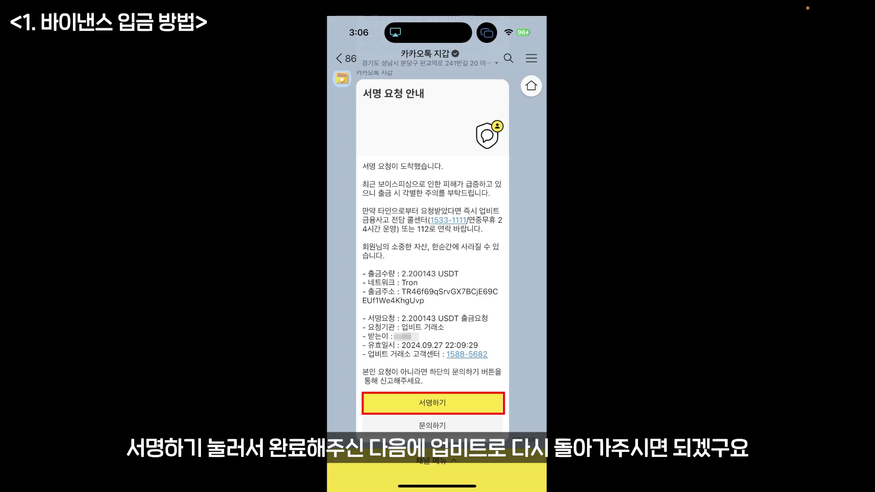
Step: Scroll up and switch to the 내역 tab to check the withdrawal's status
{"action": "scroll", "coordinate": [479, 223], "scroll_direction": "up", "scroll_amount": 2}
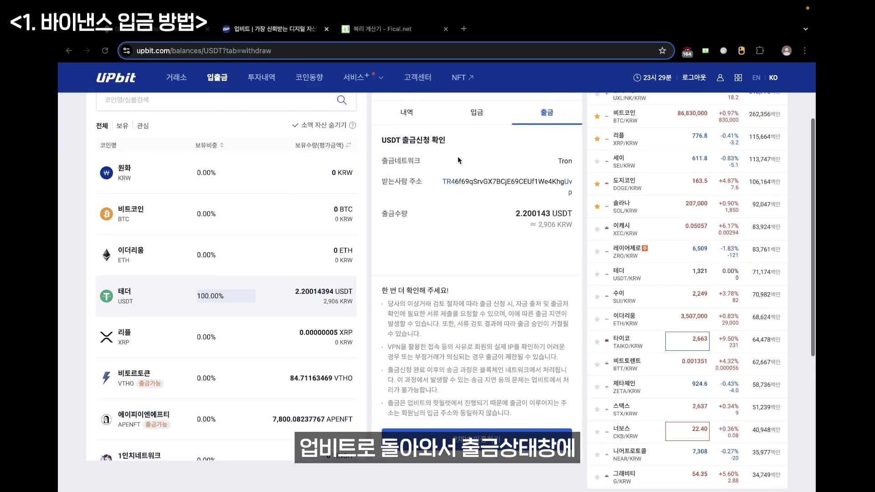
{"action": "left_click", "coordinate": [410, 168]}
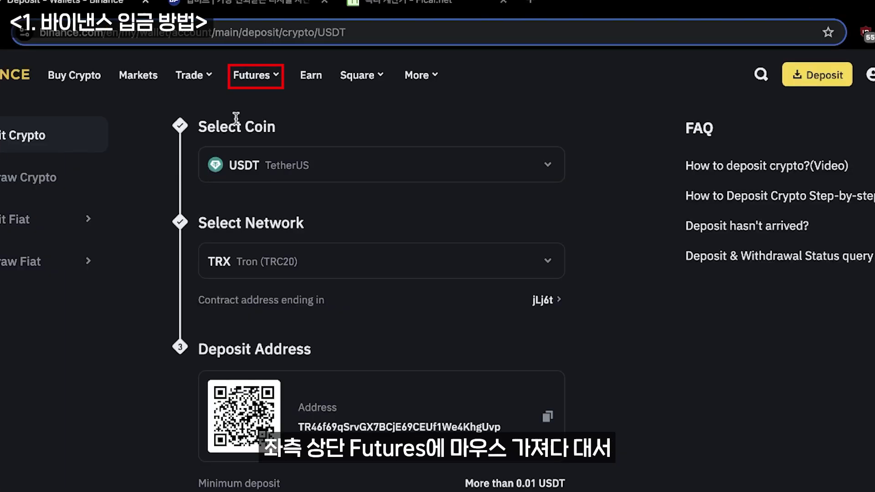
Step: Go to USDⓈ-M Futures trading and bring up the Spot-to-Futures USDT Transfer dialog
{"action": "mouse_move", "coordinate": [279, 80]}
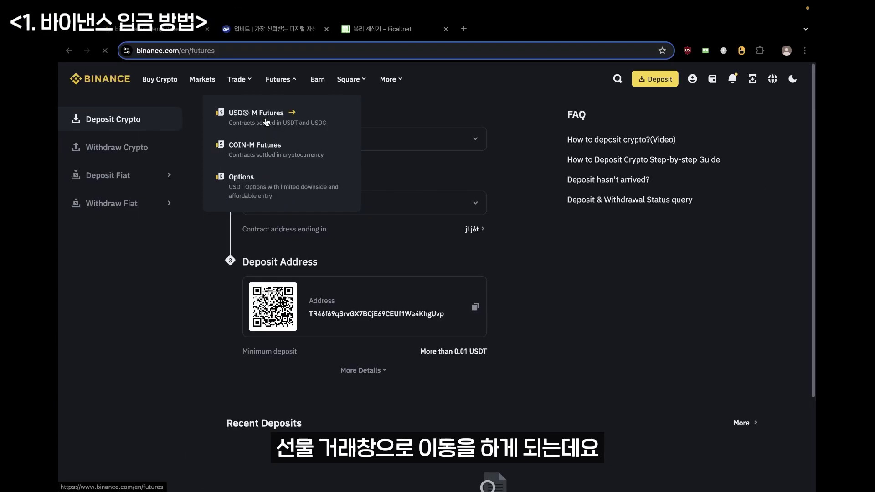
{"action": "left_click", "coordinate": [234, 139]}
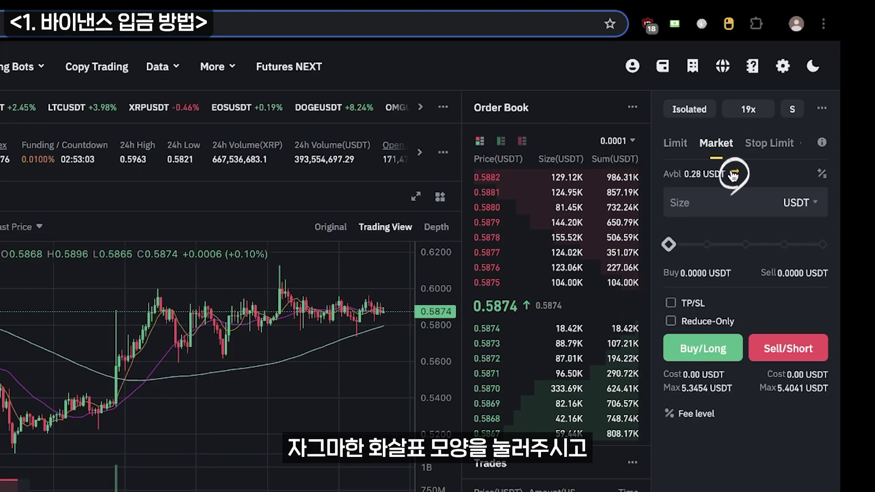
{"action": "left_click", "coordinate": [733, 174]}
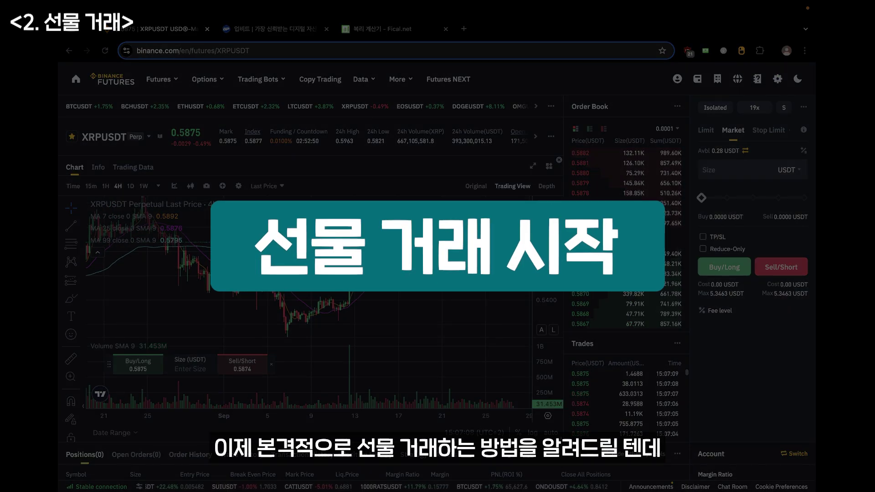
Step: Browse the futures symbol list, then search indicators for 'boll', 'ma', 'v' and 'rsi'
{"action": "scroll", "coordinate": [577, 280], "scroll_direction": "down", "scroll_amount": 1}
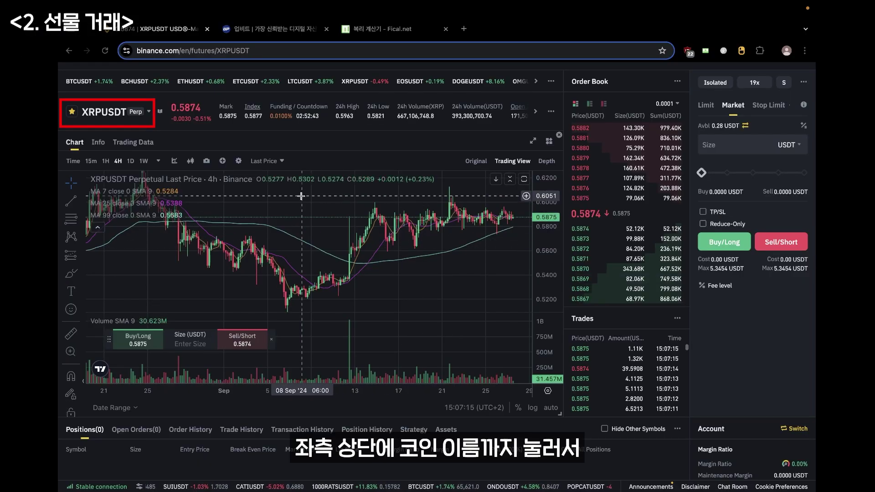
{"action": "left_click", "coordinate": [127, 92]}
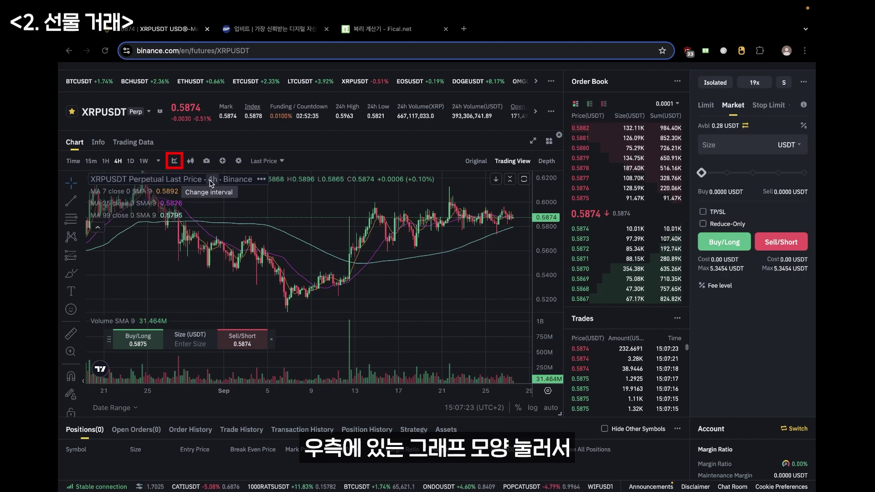
{"action": "left_click", "coordinate": [178, 163]}
{"action": "type", "text": "boll"}
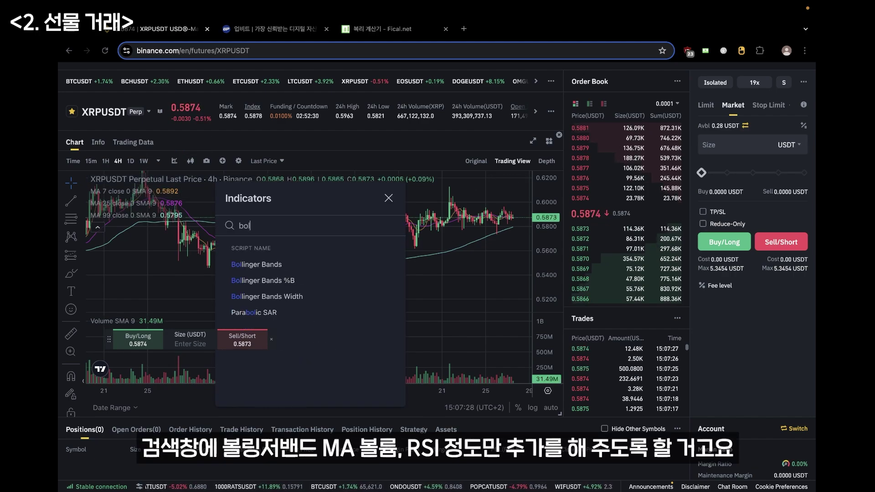
{"action": "key", "text": "BackSpace"}
{"action": "key", "text": "BackSpace"}
{"action": "key", "text": "BackSpace"}
{"action": "key", "text": "BackSpace"}
{"action": "type", "text": "mav"}
{"action": "key", "text": "BackSpace"}
{"action": "key", "text": "BackSpace"}
{"action": "key", "text": "BackSpace"}
{"action": "type", "text": "v"}
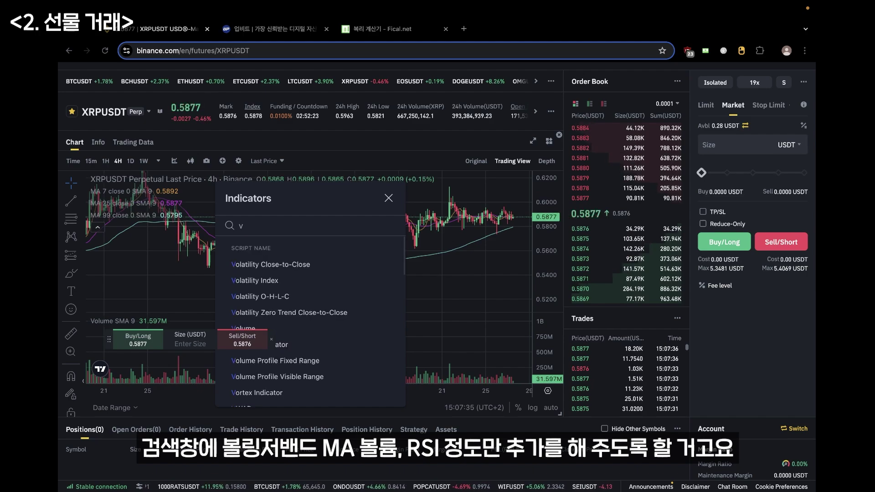
{"action": "key", "text": "BackSpace"}
{"action": "type", "text": "rsi"}
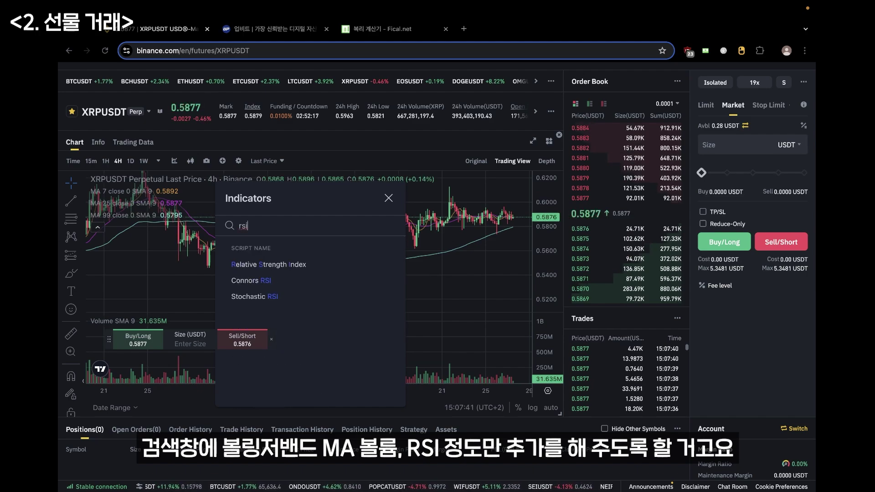
Step: Close Indicators, draw a trend line across two XRPUSDT swing lows, then delete it
{"action": "left_click", "coordinate": [387, 199]}
{"action": "left_click", "coordinate": [71, 201]}
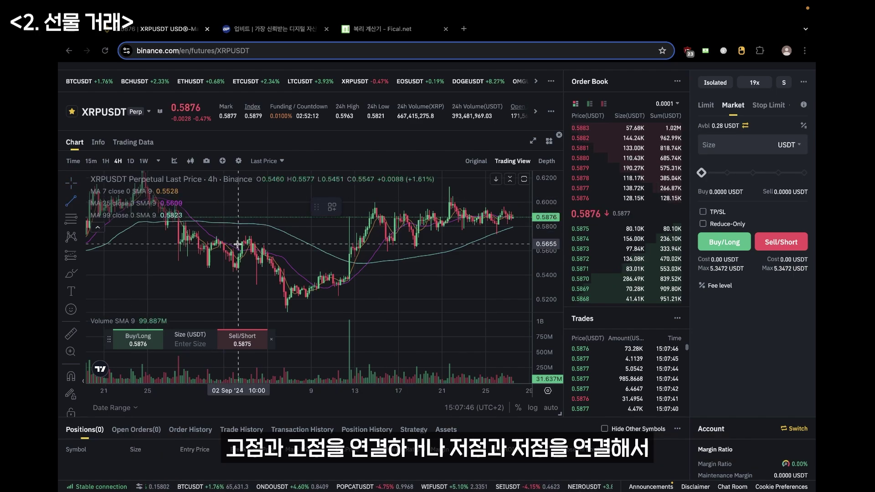
{"action": "left_click", "coordinate": [335, 296]}
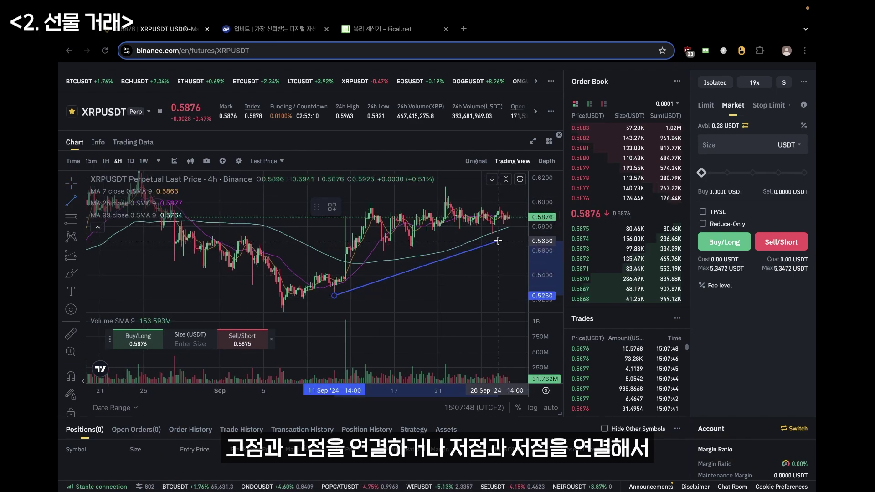
{"action": "left_click", "coordinate": [512, 226]}
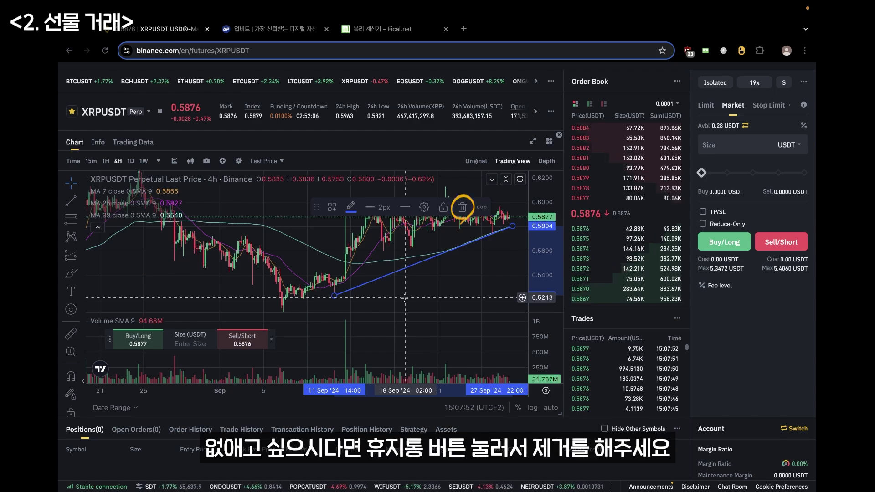
{"action": "left_click", "coordinate": [463, 208]}
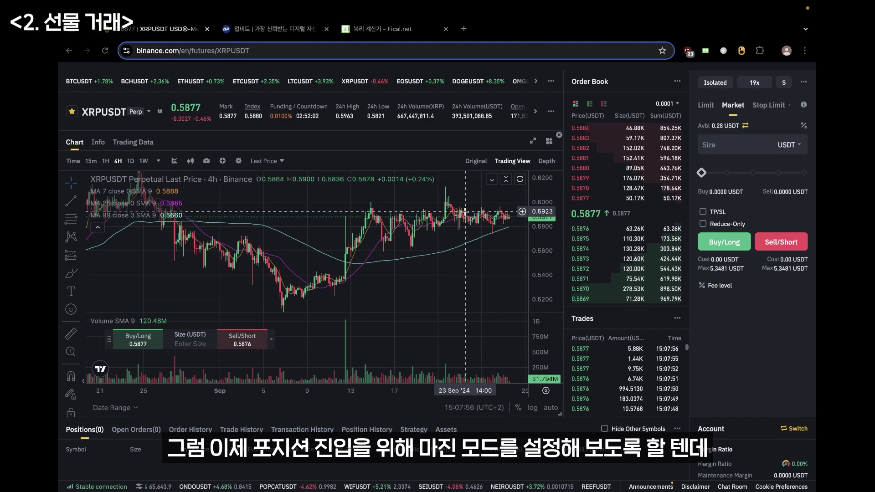
{"action": "left_click", "coordinate": [716, 83]}
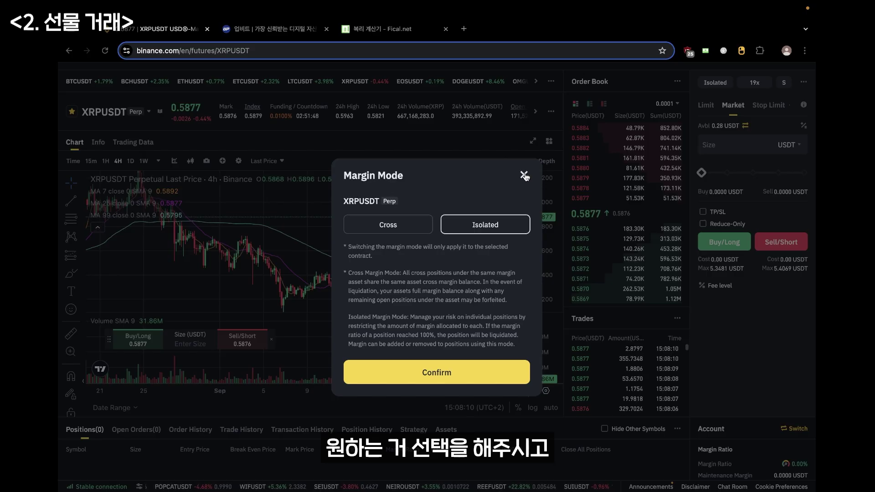
{"action": "left_click", "coordinate": [524, 176]}
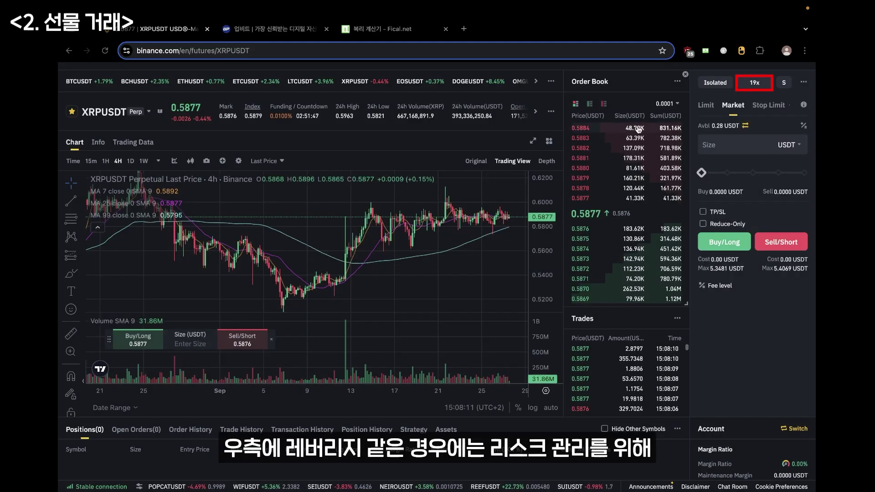
{"action": "left_click", "coordinate": [754, 82]}
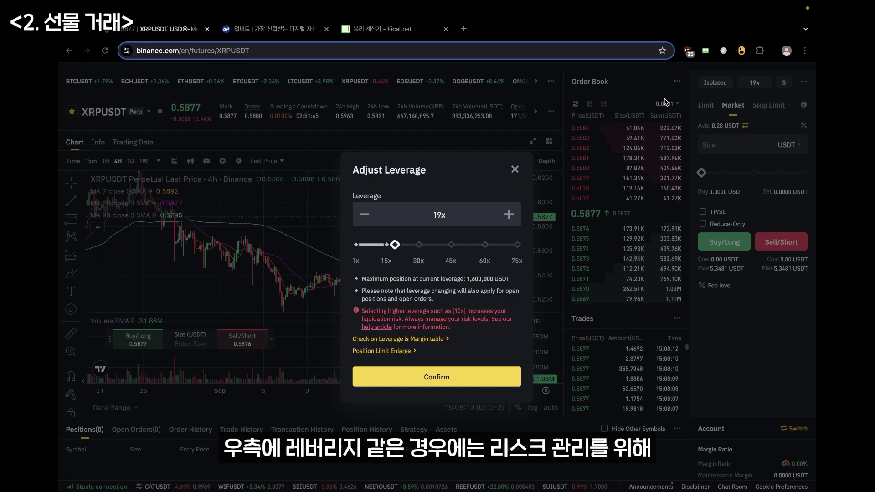
{"action": "left_click", "coordinate": [514, 173]}
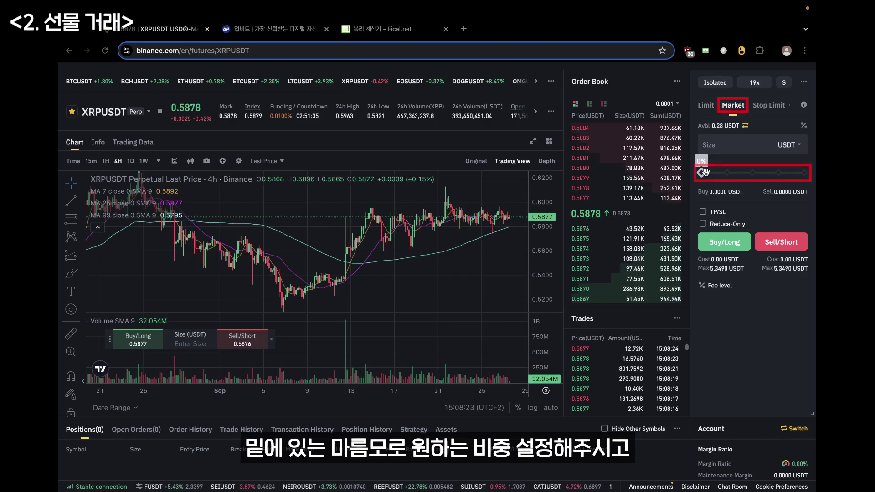
Step: Size the order at about 95% of balance and place a market Buy/Long on XRPUSDT
{"action": "left_click_drag", "start_coordinate": [726, 196], "coordinate": [859, 206]}
{"action": "left_click_drag", "start_coordinate": [796, 177], "coordinate": [803, 178]}
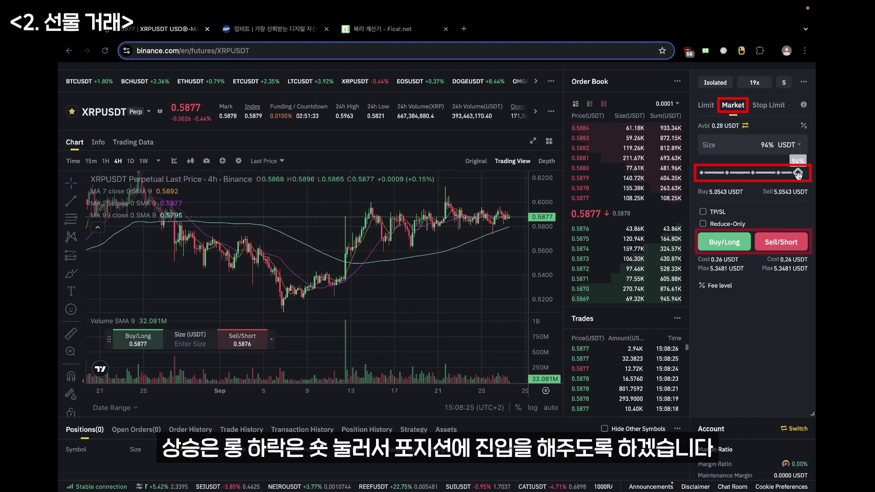
{"action": "scroll", "coordinate": [747, 225], "scroll_direction": "down", "scroll_amount": 1}
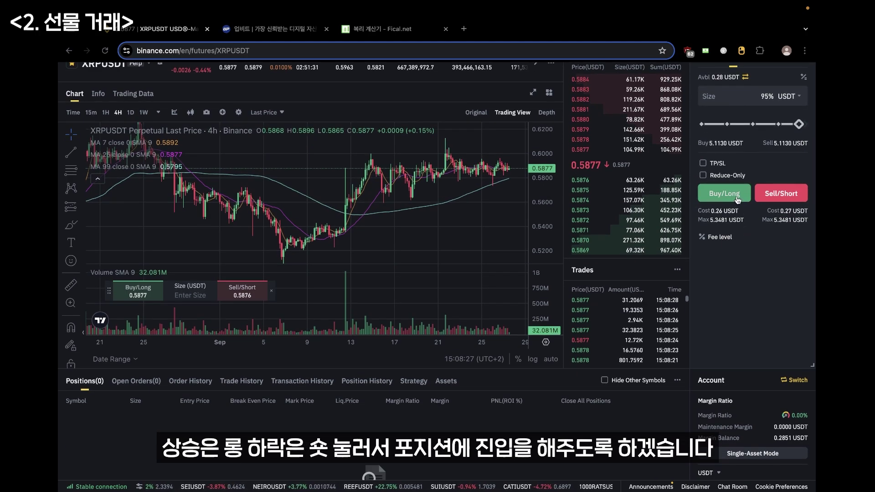
{"action": "left_click", "coordinate": [725, 193]}
{"action": "scroll", "coordinate": [706, 341], "scroll_direction": "down", "scroll_amount": 2}
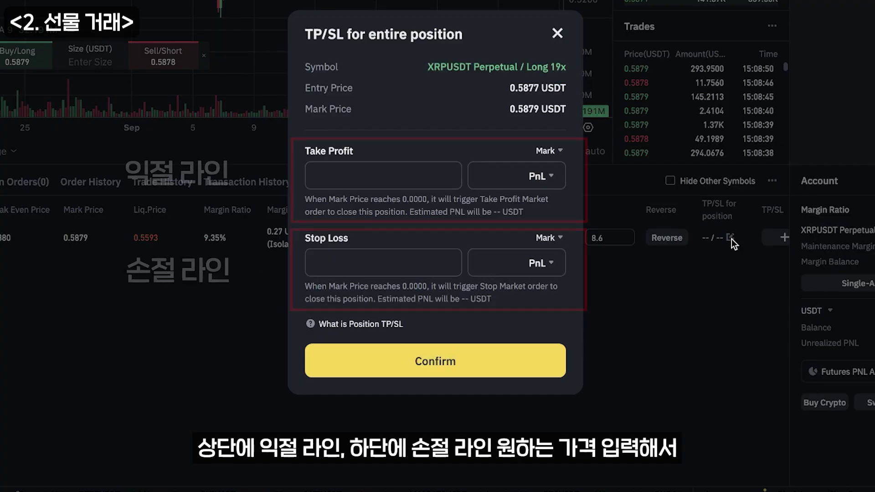
Step: Check and dismiss the TP/SL dialog, then close the XRPUSDT long at Market
{"action": "left_click", "coordinate": [648, 303]}
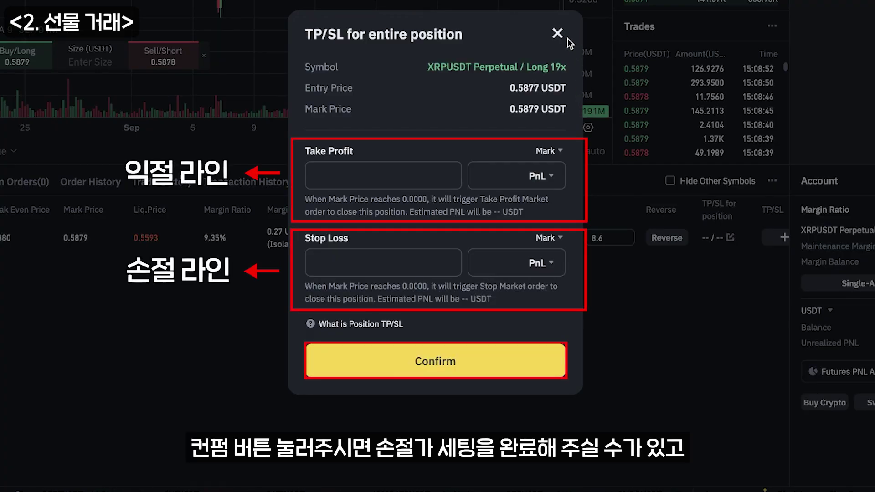
{"action": "left_click", "coordinate": [557, 33]}
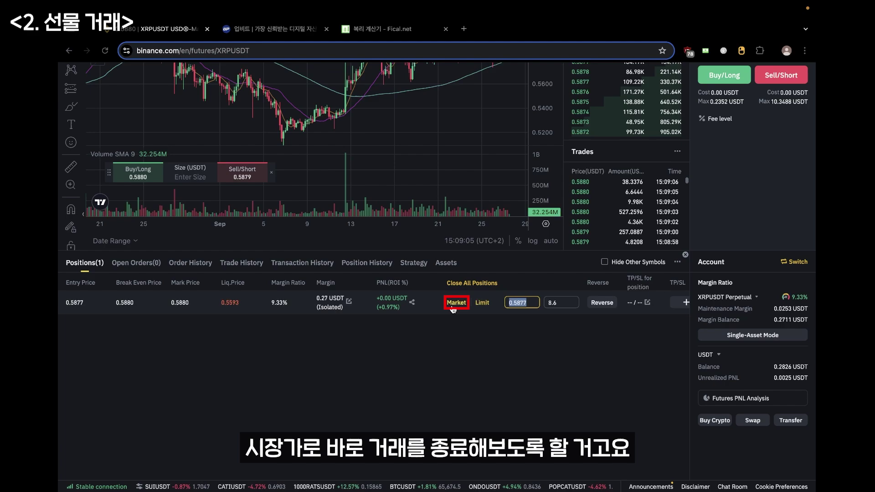
{"action": "left_click", "coordinate": [454, 304]}
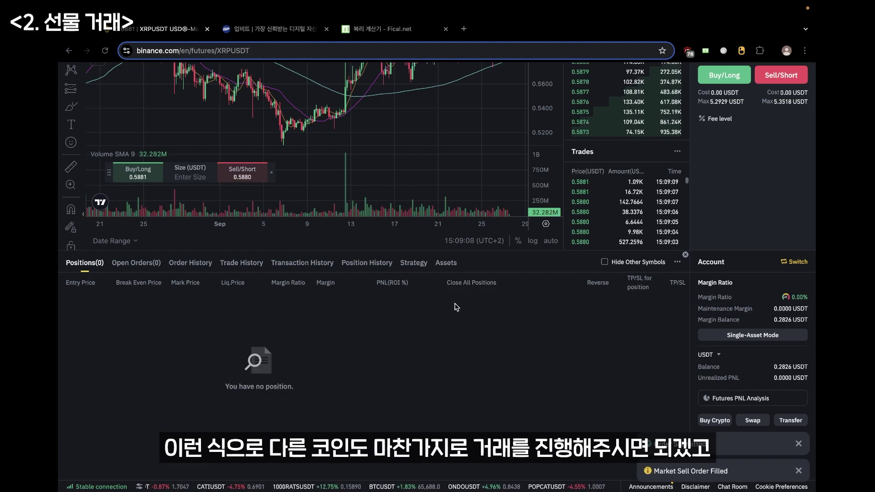
{"action": "scroll", "coordinate": [779, 178], "scroll_direction": "up", "scroll_amount": 5}
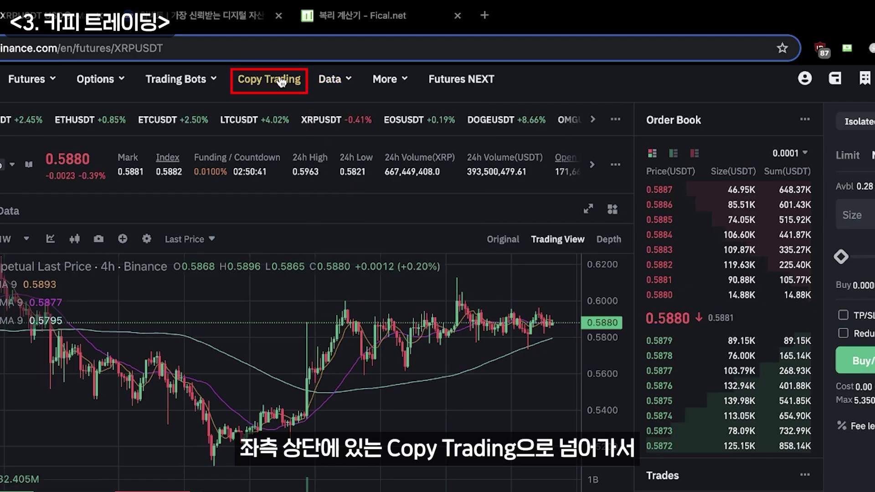
Step: Go to Copy Trading and open a lead trader's portfolio to review its performance
{"action": "left_click", "coordinate": [281, 82]}
{"action": "scroll", "coordinate": [553, 480], "scroll_direction": "down", "scroll_amount": 5}
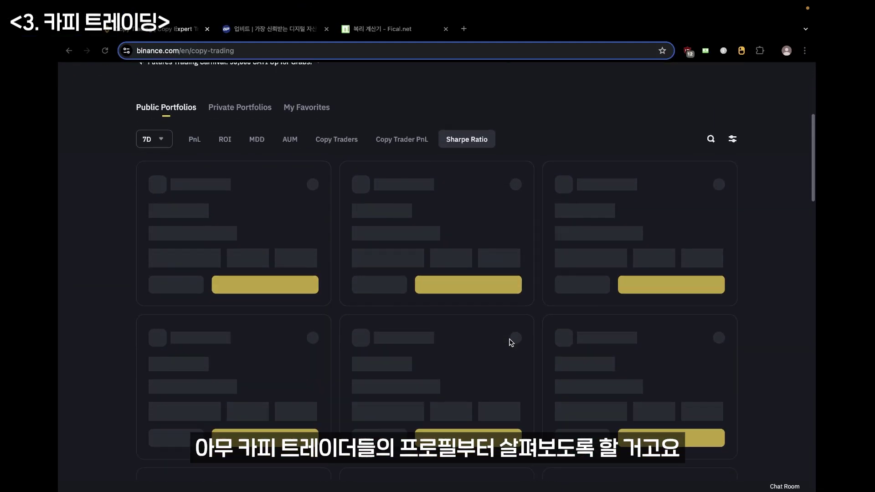
{"action": "left_click", "coordinate": [458, 317]}
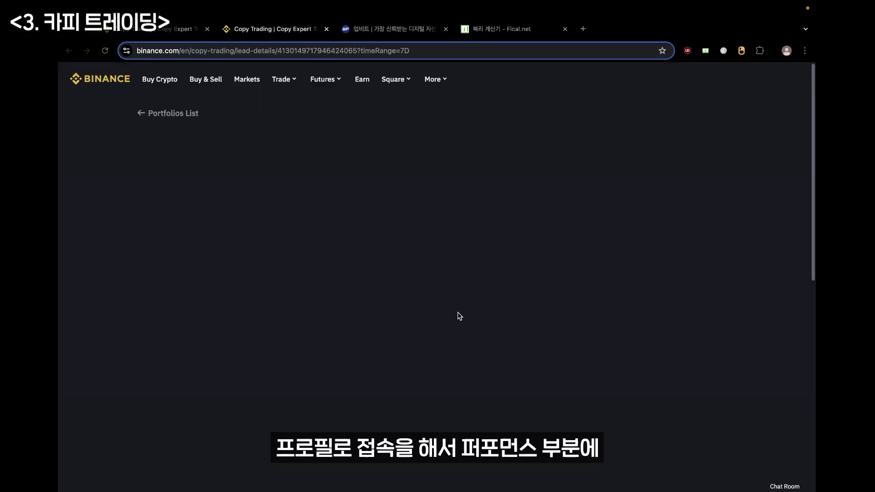
{"action": "scroll", "coordinate": [459, 316], "scroll_direction": "down", "scroll_amount": 2}
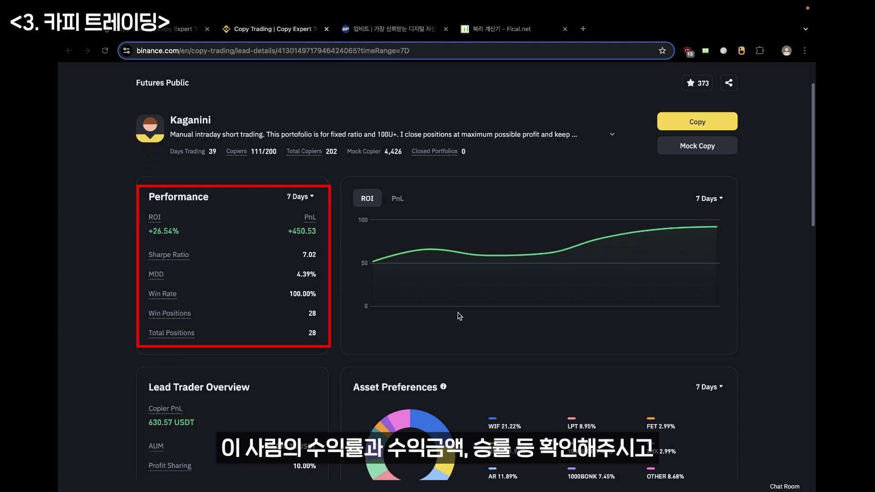
{"action": "scroll", "coordinate": [459, 316], "scroll_direction": "down", "scroll_amount": 8}
Step: Browse the trader's Position History of past closed positions
{"action": "left_click", "coordinate": [211, 256]}
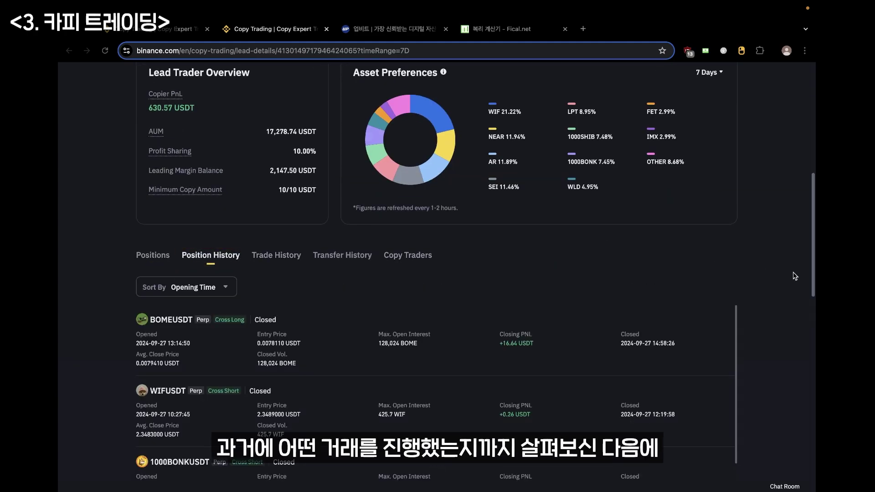
{"action": "scroll", "coordinate": [795, 276], "scroll_direction": "down", "scroll_amount": 1}
{"action": "scroll", "coordinate": [795, 277], "scroll_direction": "down", "scroll_amount": 1}
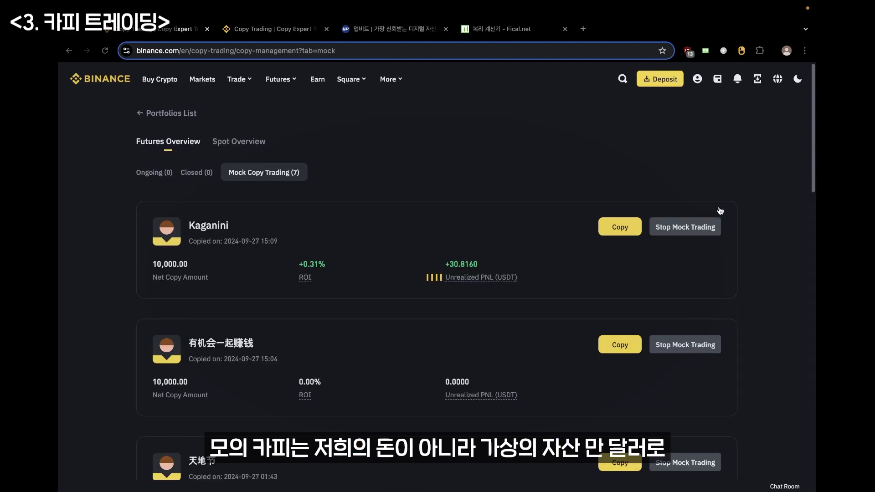
{"action": "scroll", "coordinate": [720, 211], "scroll_direction": "down", "scroll_amount": 1}
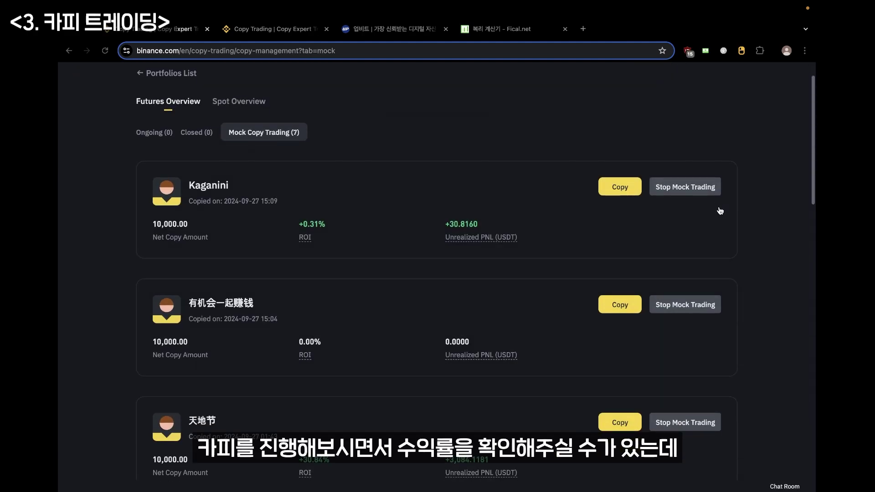
{"action": "scroll", "coordinate": [720, 210], "scroll_direction": "down", "scroll_amount": 6}
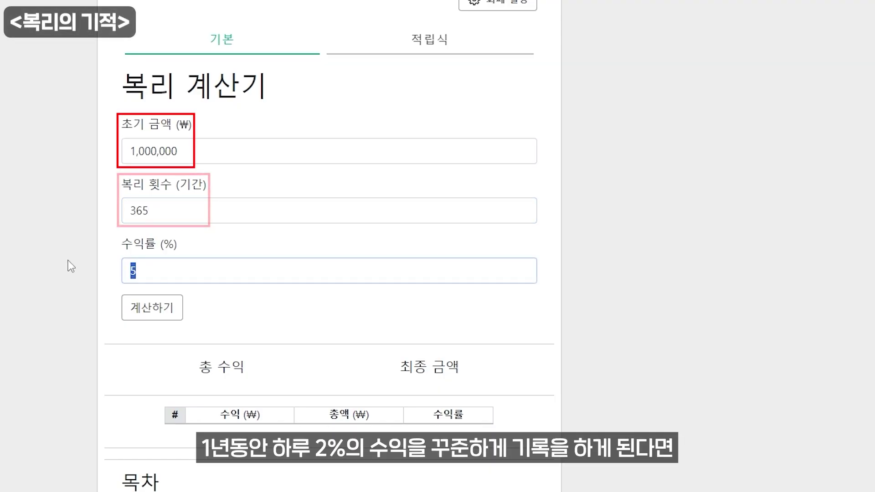
Step: Calculate with a 2% rate, yielding a final amount of ₩1,377,408,292
{"action": "type", "text": "2"}
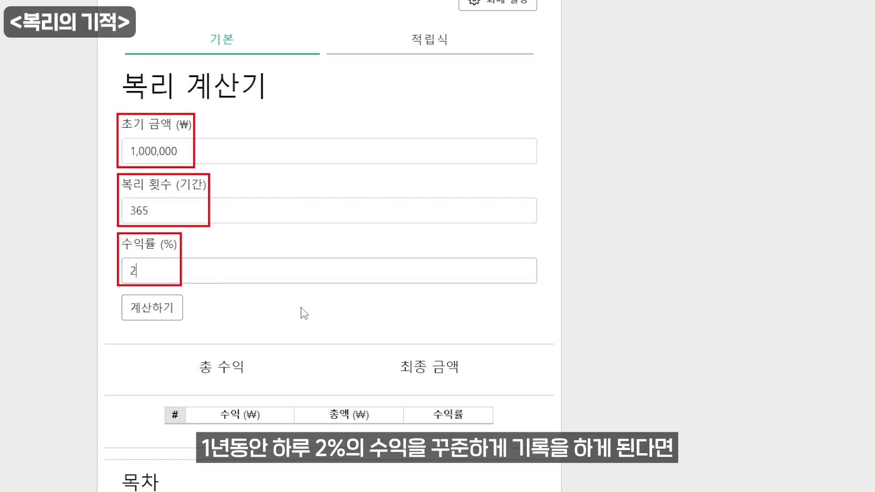
{"action": "left_click", "coordinate": [150, 308]}
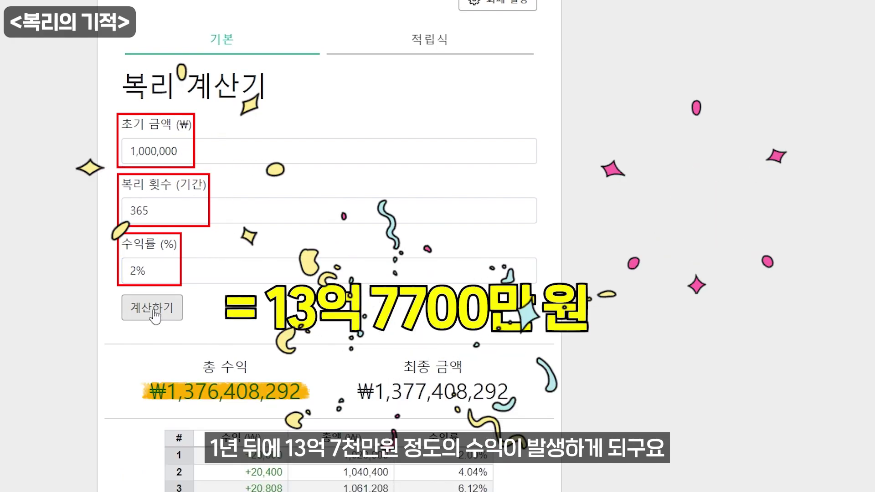